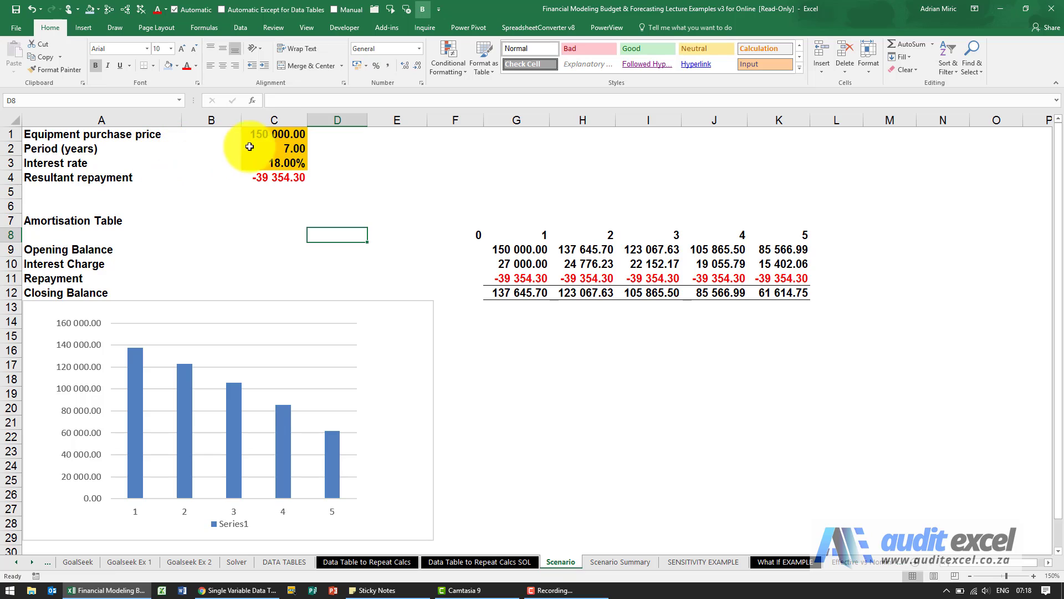
- Examine the equipment purchase price, period and interest rate inputs in cells C1 to C3
{"action": "left_click", "coordinate": [271, 138]}
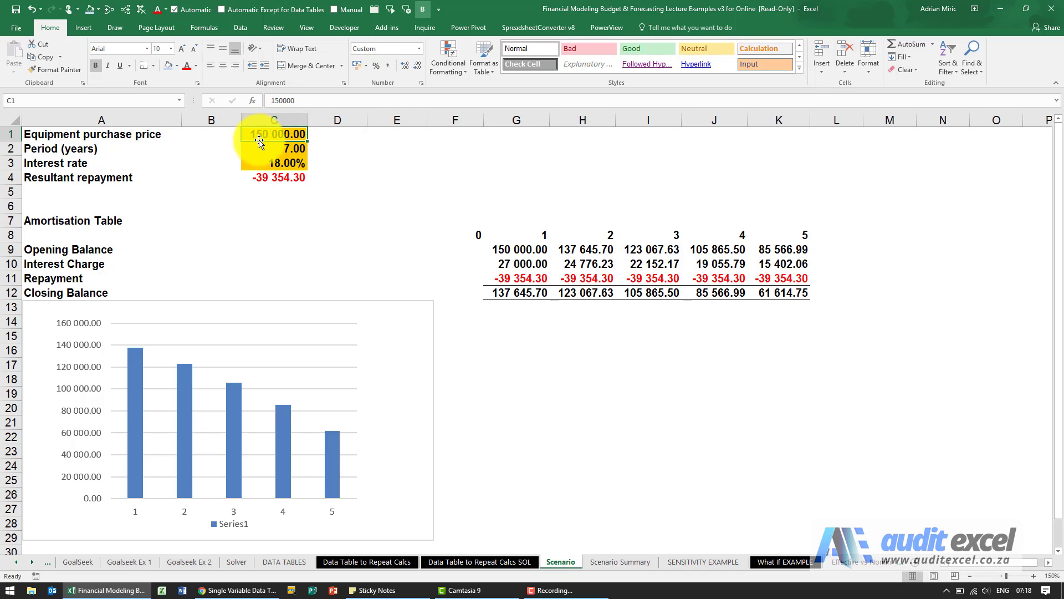
{"action": "left_click", "coordinate": [282, 149]}
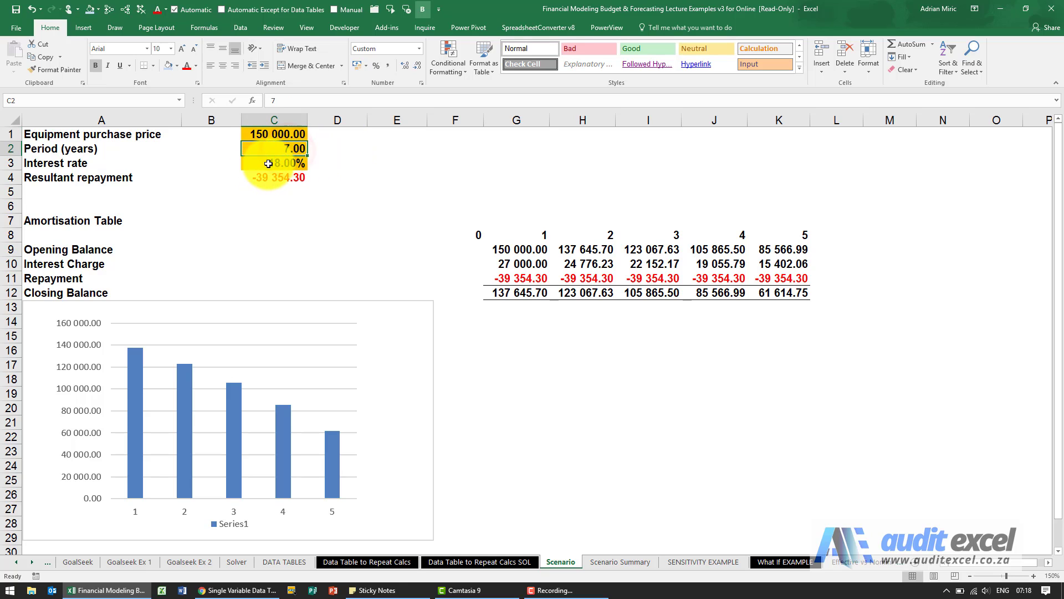
{"action": "left_click", "coordinate": [273, 164]}
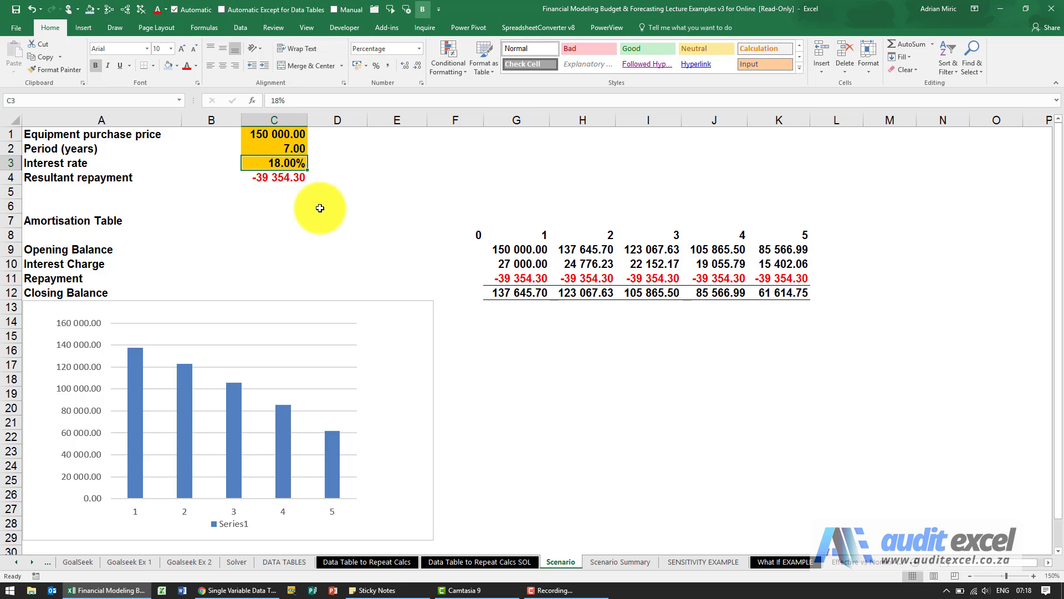
{"action": "left_click", "coordinate": [293, 134]}
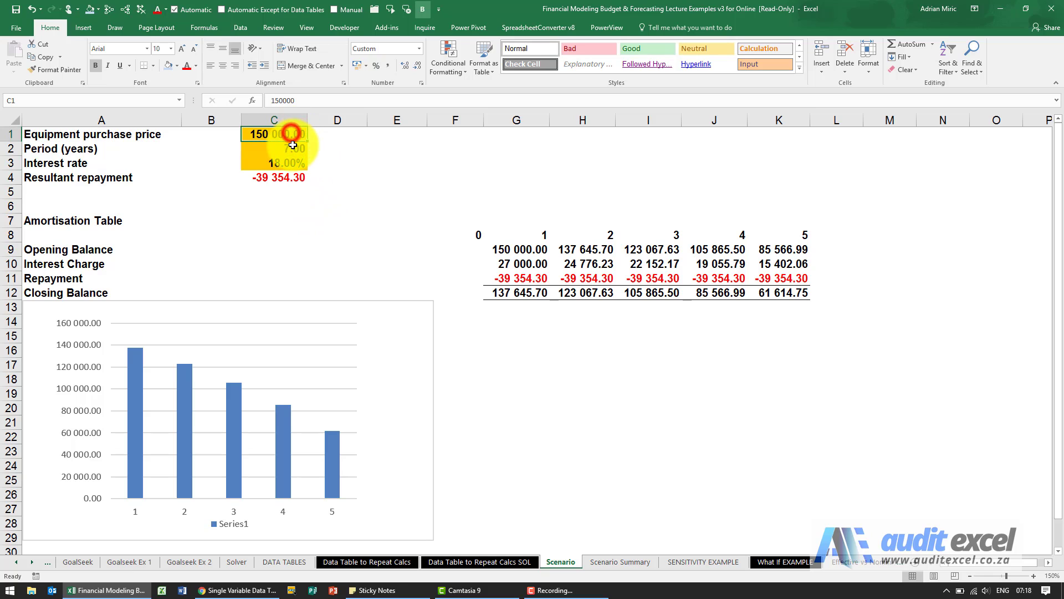
{"action": "left_click", "coordinate": [292, 145]}
{"action": "left_click", "coordinate": [289, 162]}
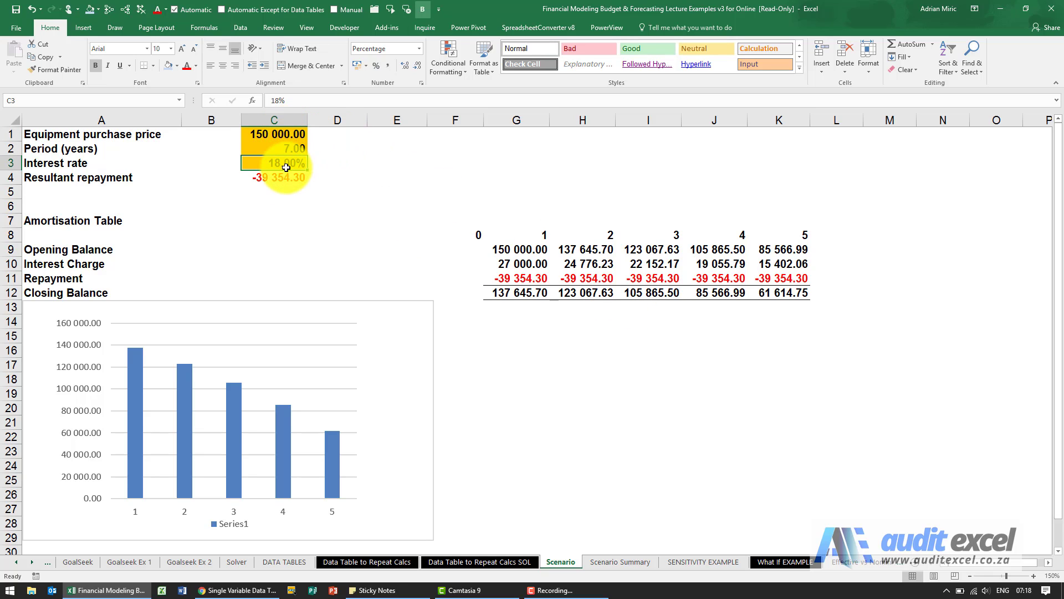
- Add a scenario named Realistic in the Scenario Manager, using C1:C3 as its changing cells
{"action": "left_click", "coordinate": [237, 28]}
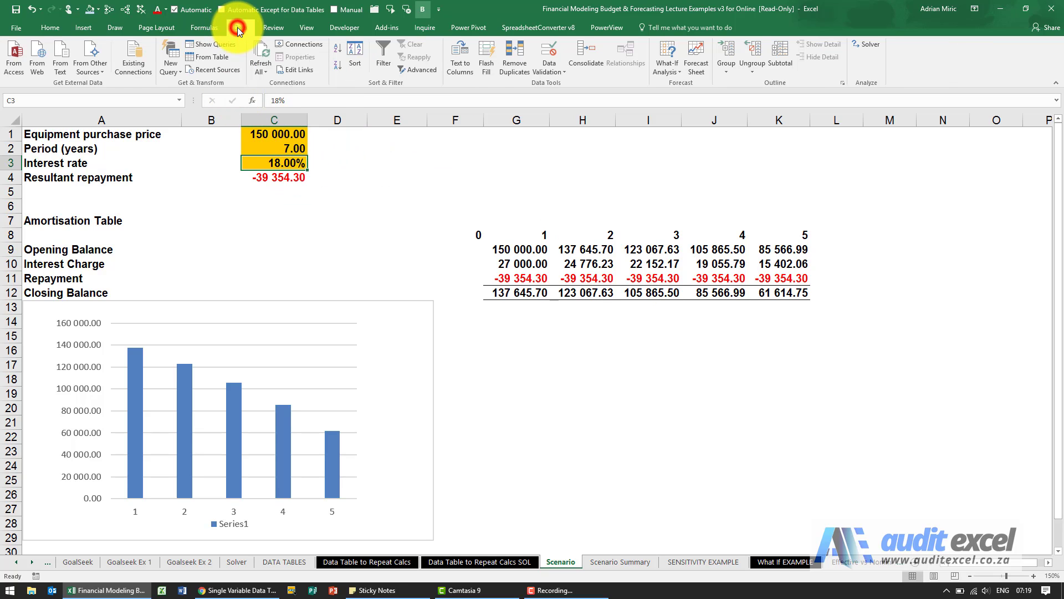
{"action": "left_click", "coordinate": [670, 63]}
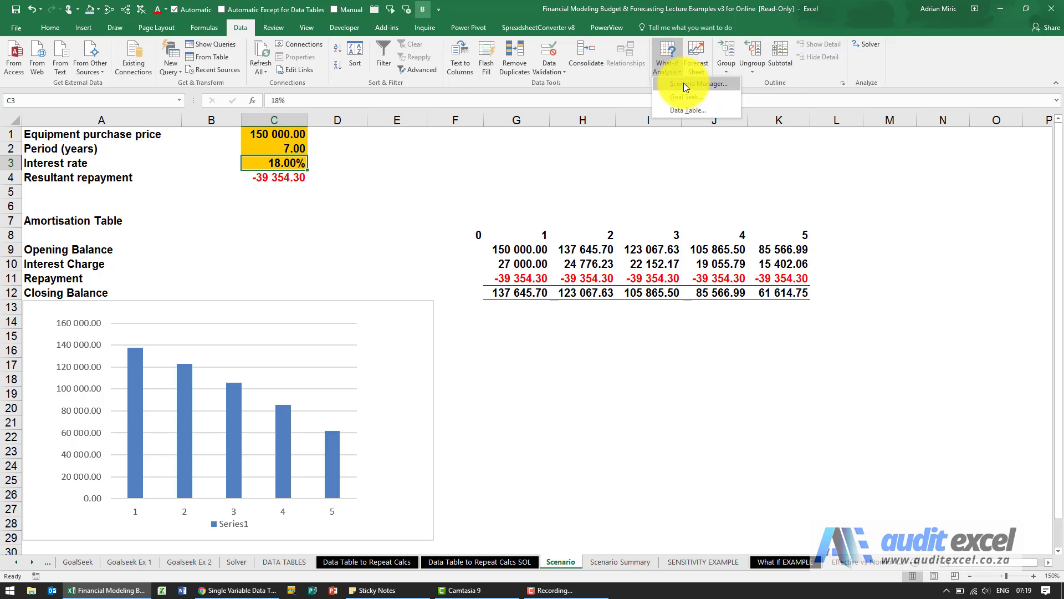
{"action": "left_click", "coordinate": [683, 84]}
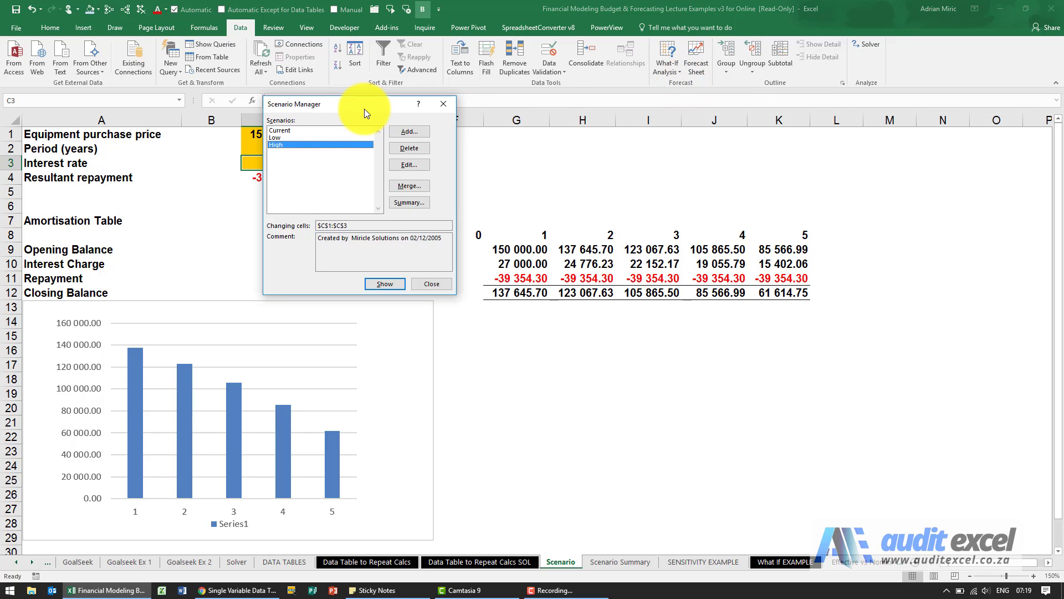
{"action": "left_click_drag", "start_coordinate": [364, 108], "coordinate": [444, 111]}
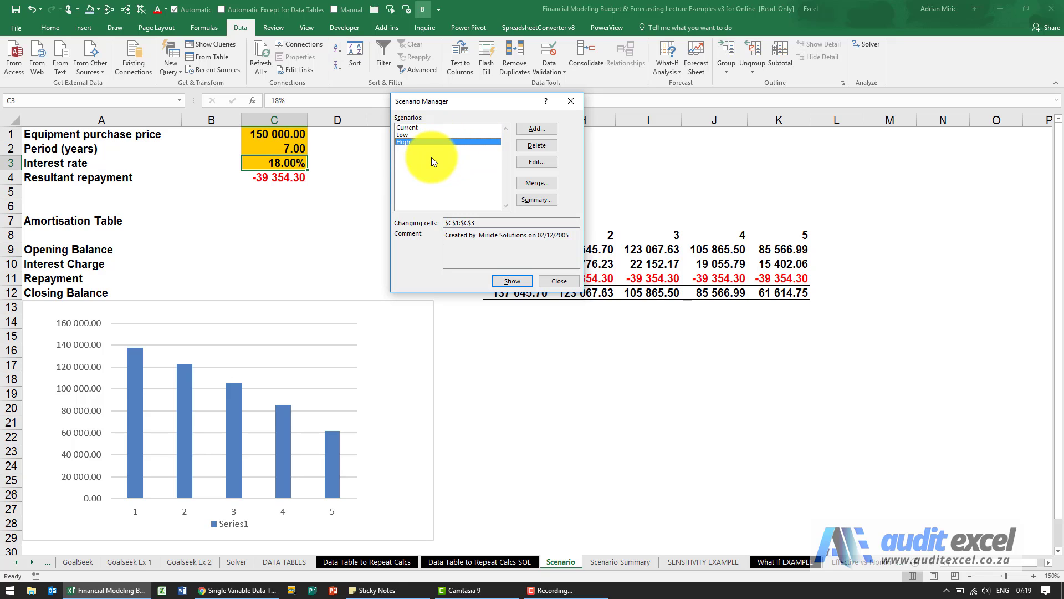
{"action": "left_click", "coordinate": [538, 129]}
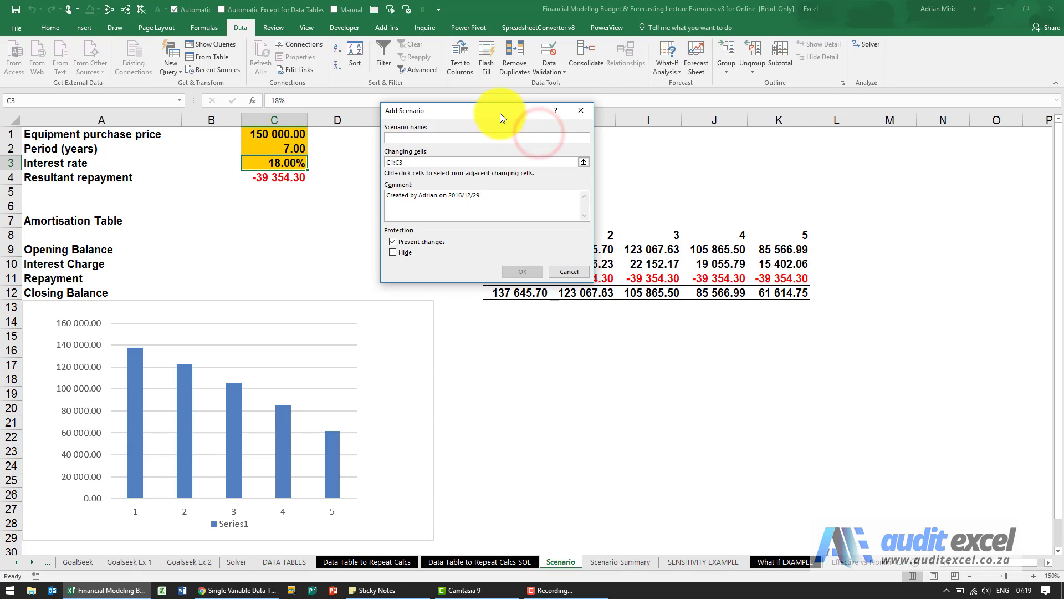
{"action": "left_click_drag", "start_coordinate": [500, 113], "coordinate": [344, 209]}
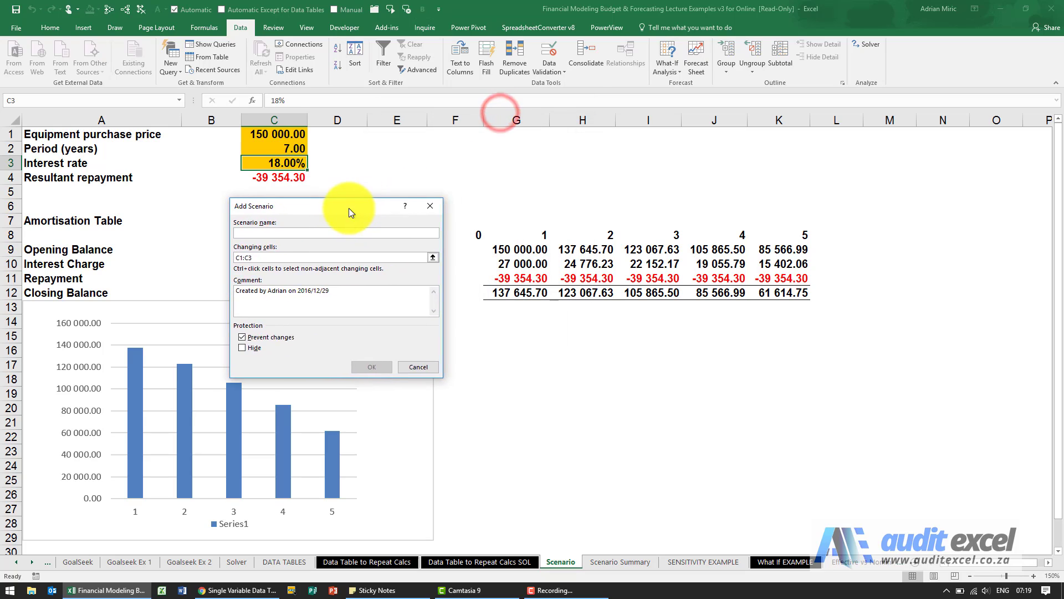
{"action": "left_click", "coordinate": [302, 234]}
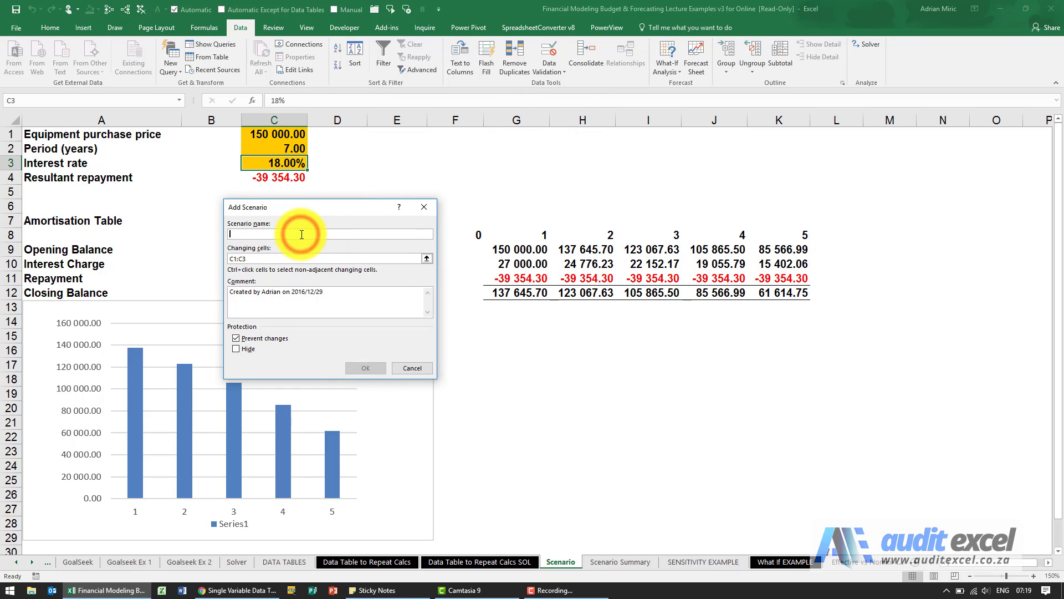
{"action": "type", "text": "Realis"}
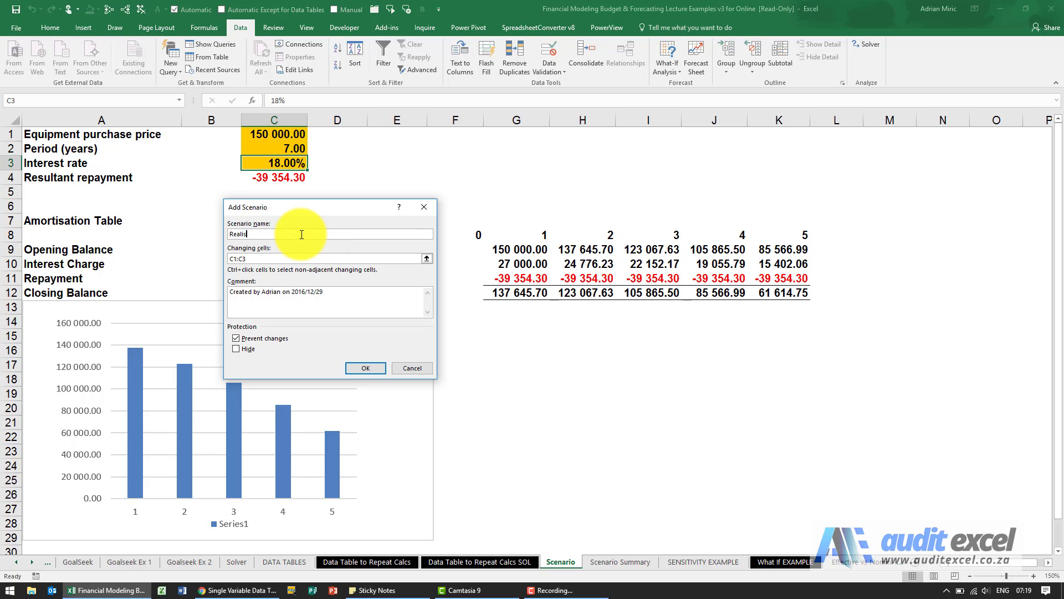
{"action": "type", "text": "tic"}
{"action": "left_click", "coordinate": [271, 256]}
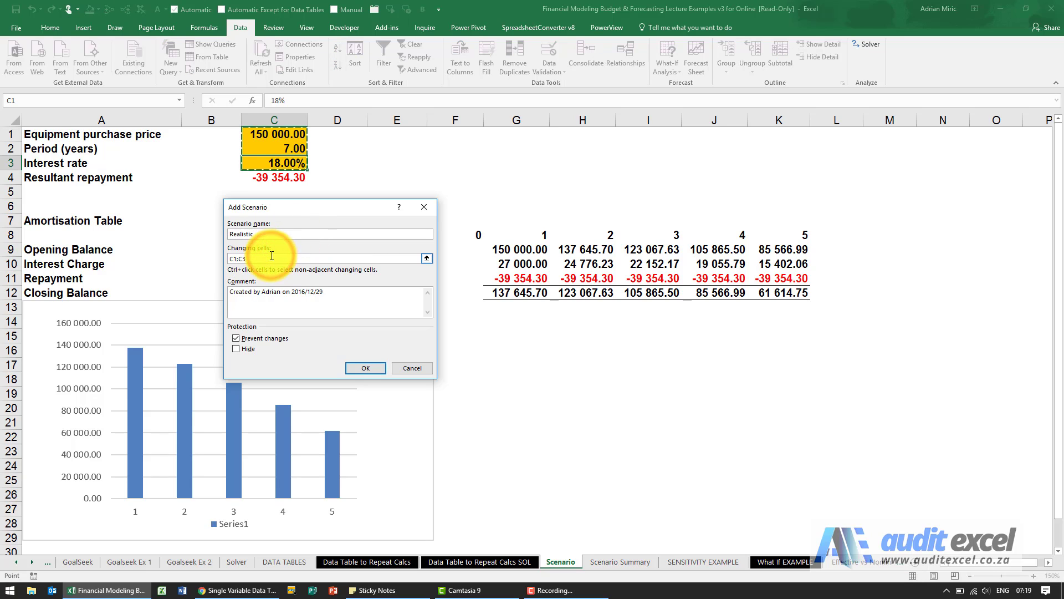
{"action": "left_click_drag", "start_coordinate": [287, 208], "coordinate": [388, 218]}
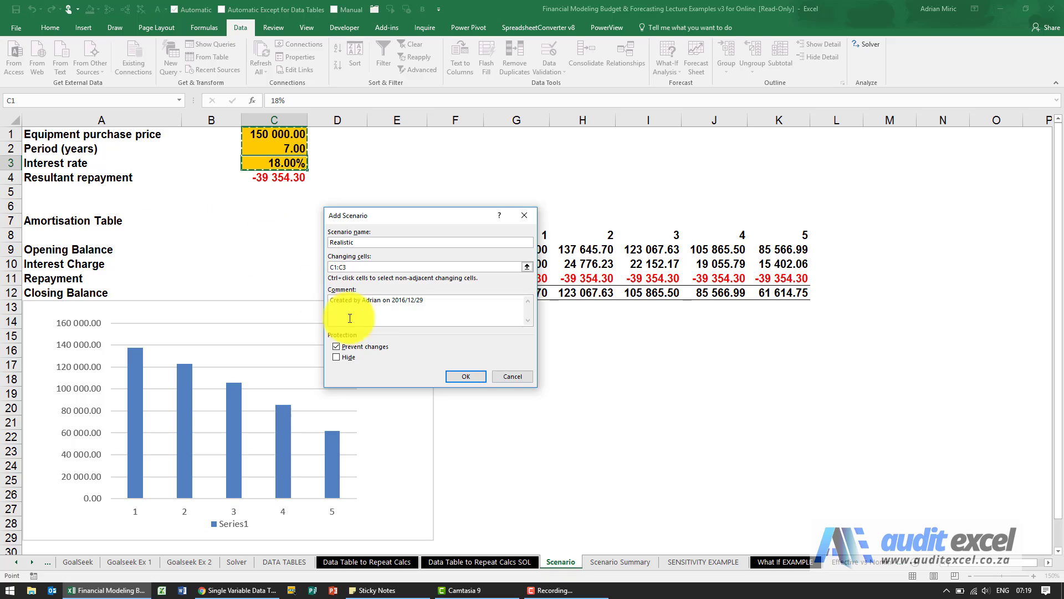
{"action": "left_click", "coordinate": [462, 376]}
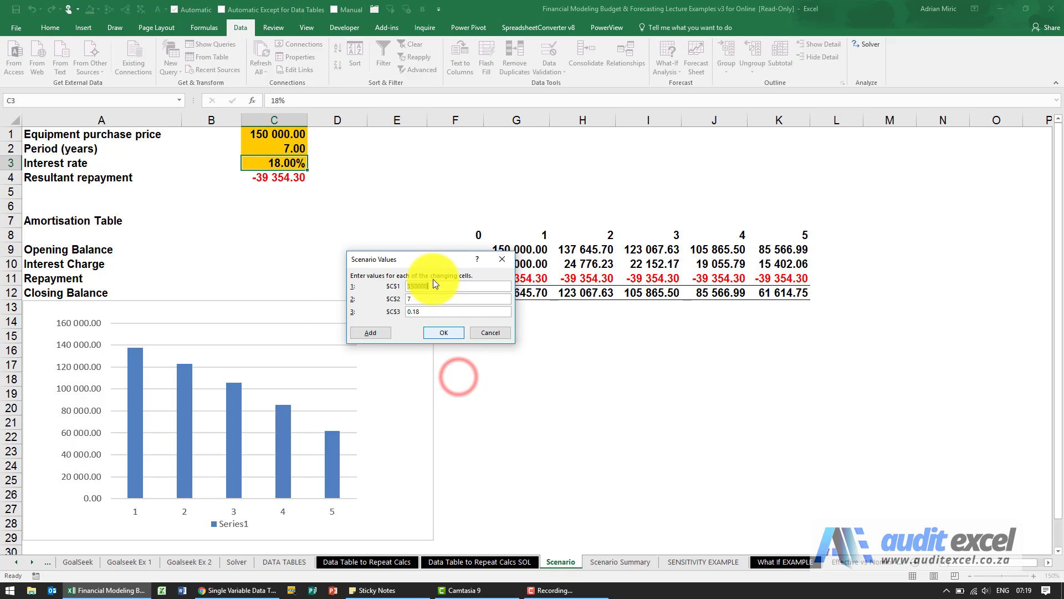
- Set the Realistic scenario's values to 125000 for C1, 5 for C2 and 0.19 for C3
{"action": "left_click_drag", "start_coordinate": [433, 214], "coordinate": [284, 215]}
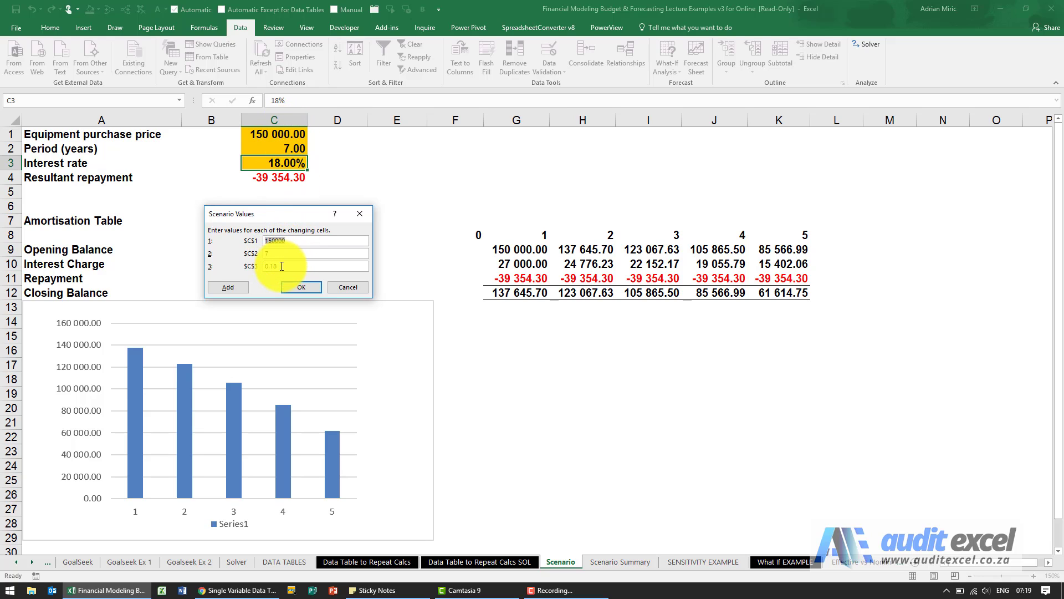
{"action": "left_click", "coordinate": [293, 240]}
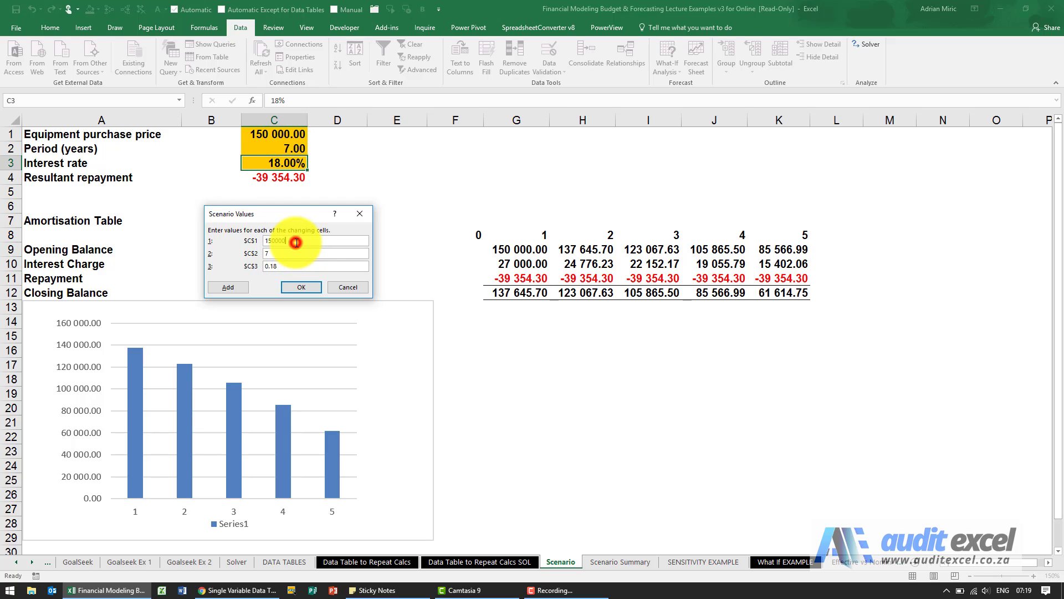
{"action": "double_click", "coordinate": [266, 242]}
{"action": "type", "text": "125"}
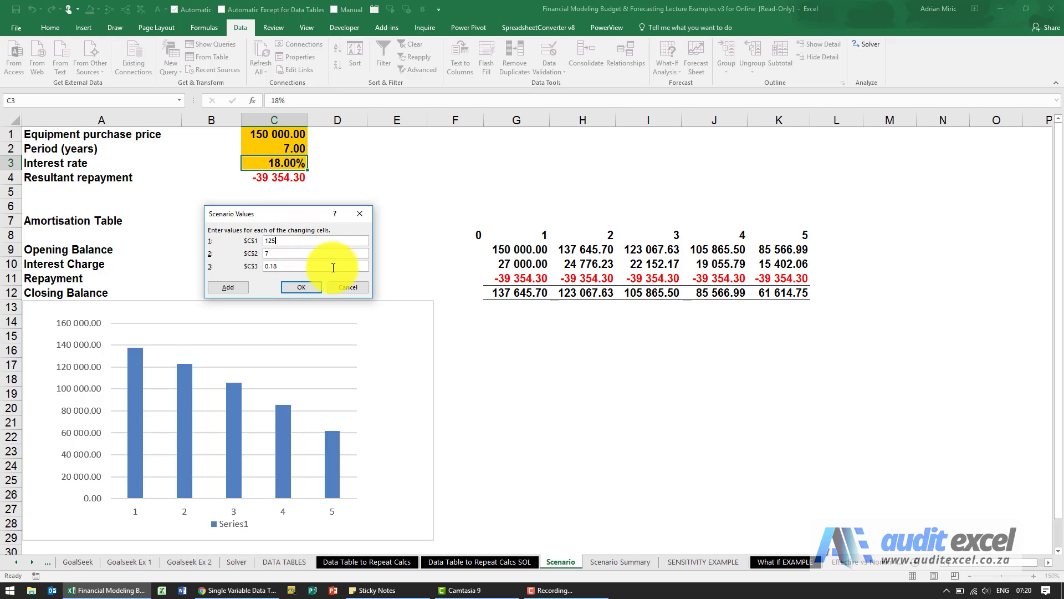
{"action": "type", "text": "000"}
{"action": "key", "text": "Tab"}
{"action": "key", "text": "Tab"}
{"action": "type", "text": ".19"}
{"action": "left_click", "coordinate": [309, 287]}
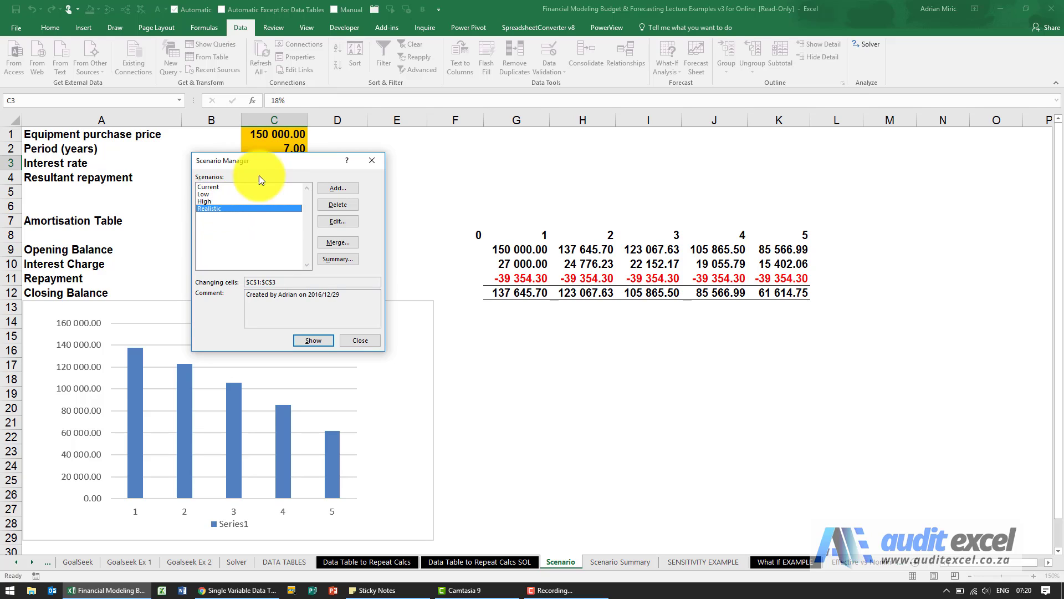
- Show the Realistic scenario in the worksheet, keeping the input cells in view
{"action": "left_click_drag", "start_coordinate": [274, 159], "coordinate": [294, 204]}
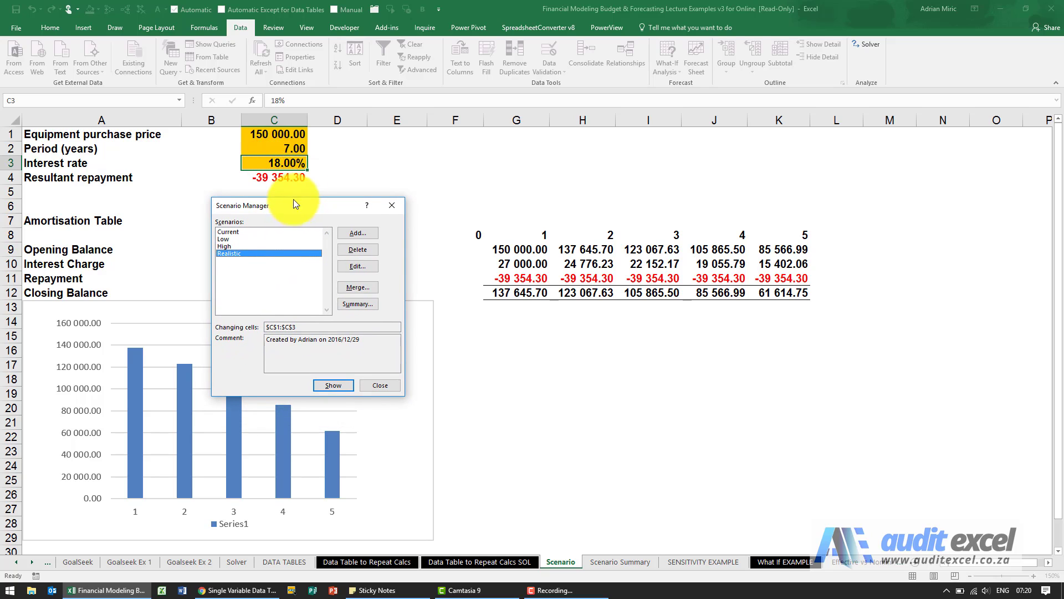
{"action": "double_click", "coordinate": [234, 253]}
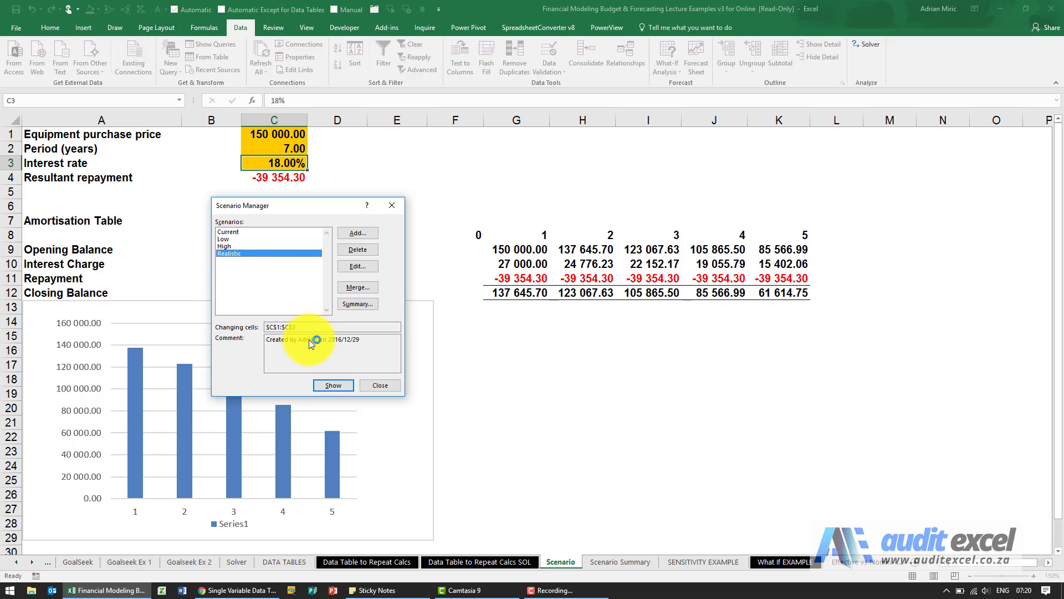
{"action": "left_click", "coordinate": [326, 386]}
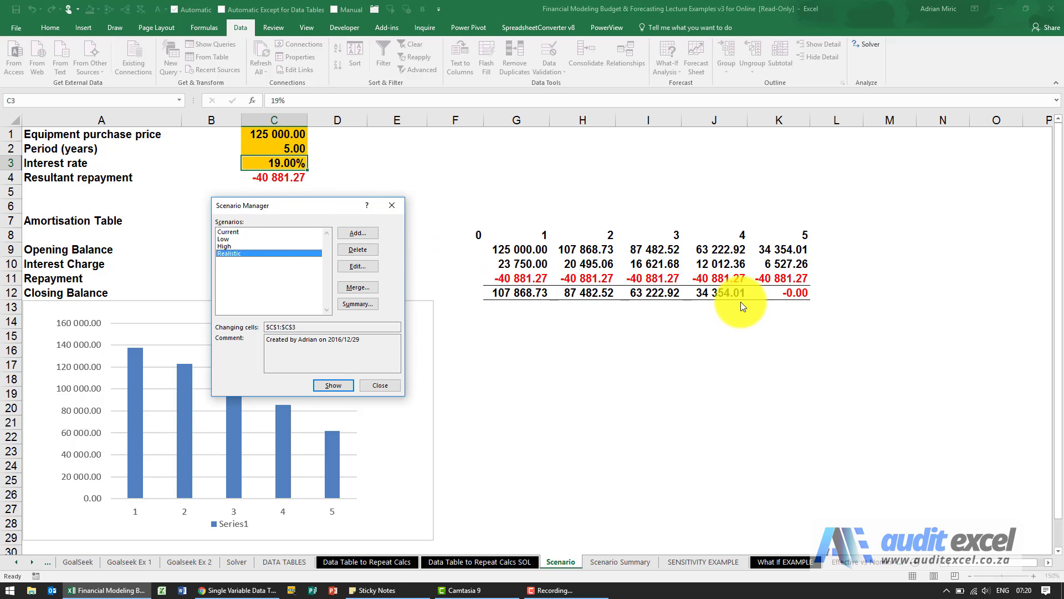
- Show the Current, Low and High scenarios in turn, then return the worksheet to the Realistic scenario
{"action": "left_click", "coordinate": [237, 231]}
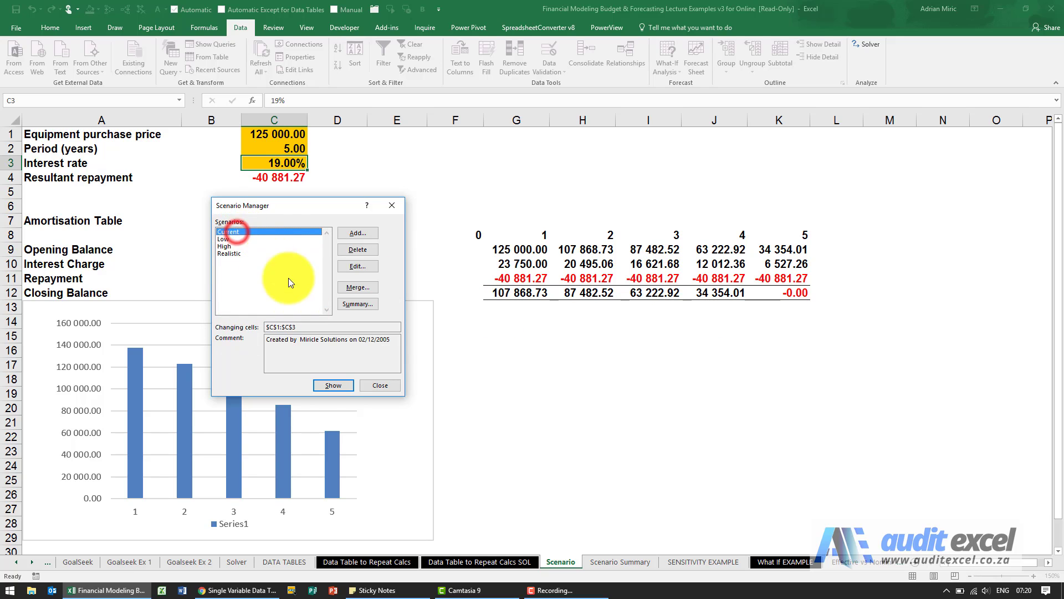
{"action": "left_click", "coordinate": [327, 381]}
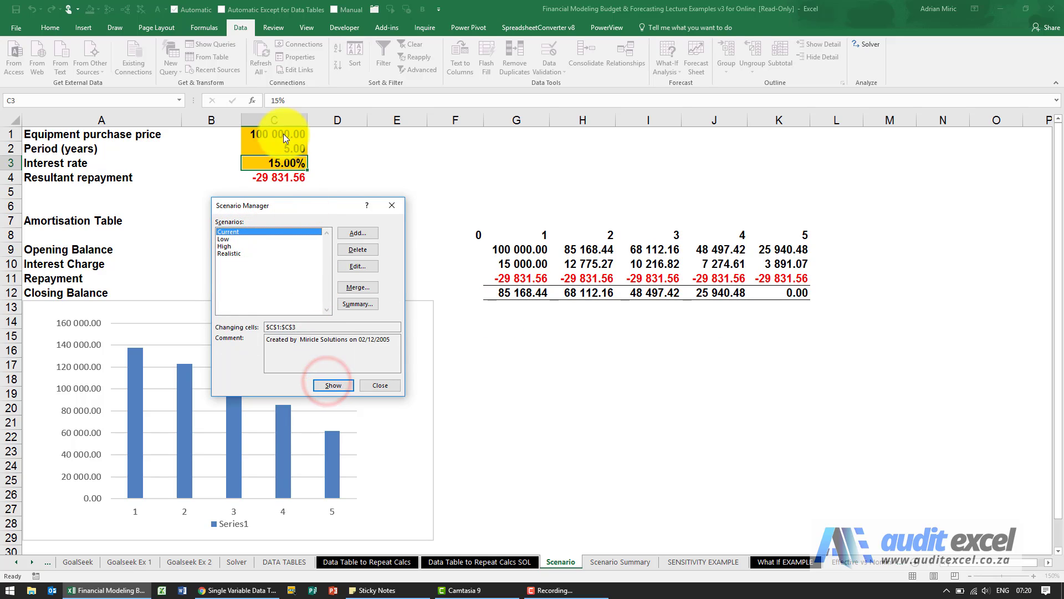
{"action": "left_click", "coordinate": [234, 238]}
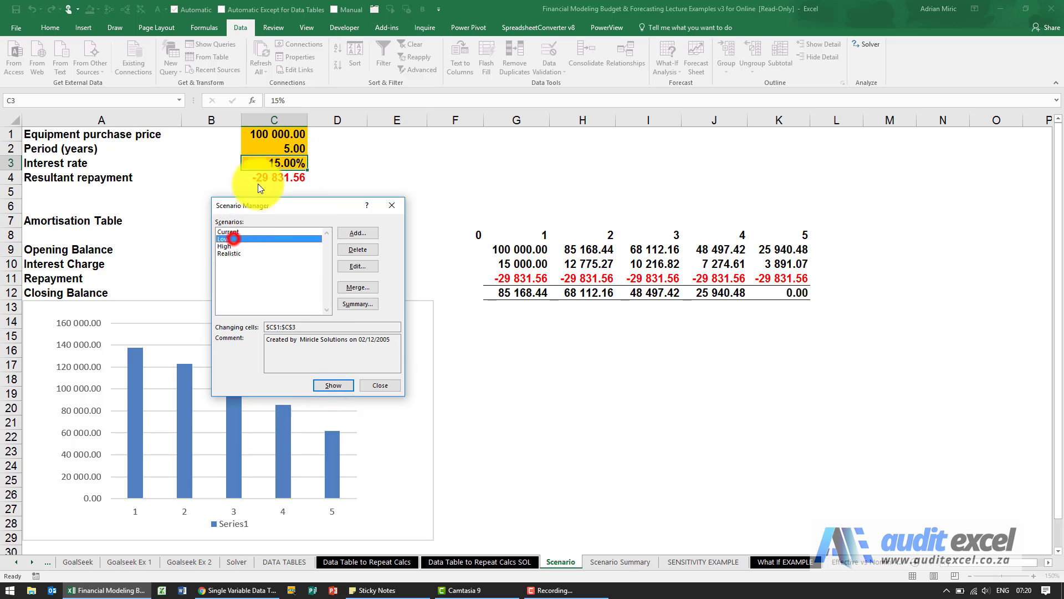
{"action": "left_click", "coordinate": [341, 383]}
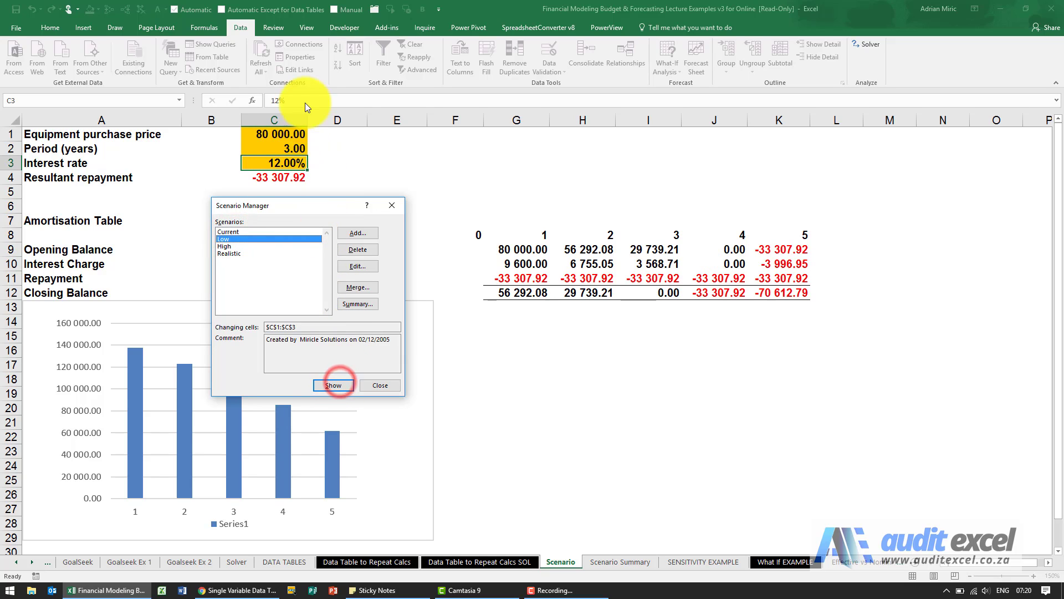
{"action": "left_click", "coordinate": [235, 247]}
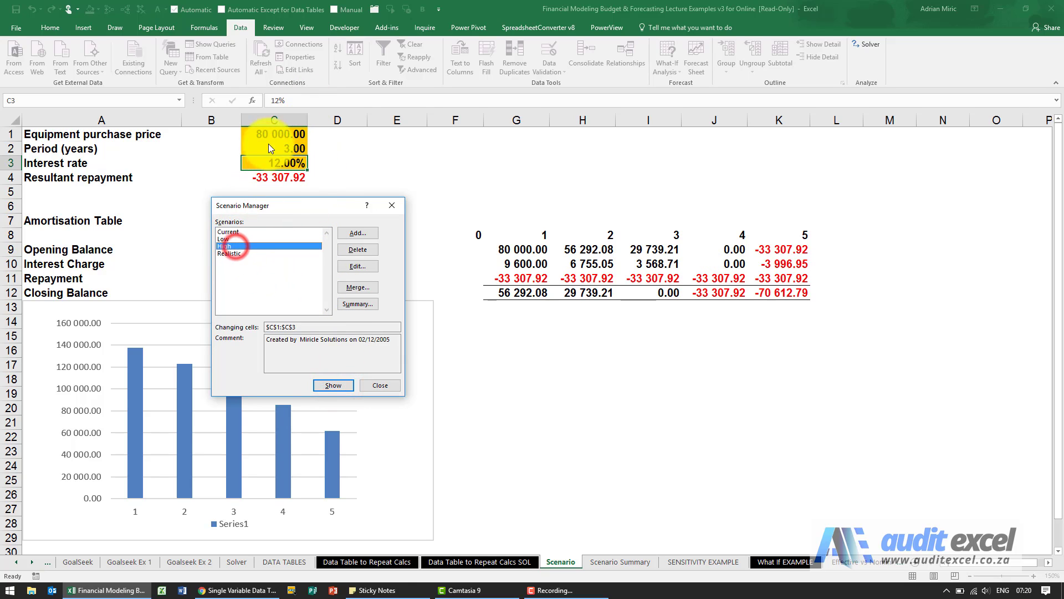
{"action": "left_click", "coordinate": [334, 386]}
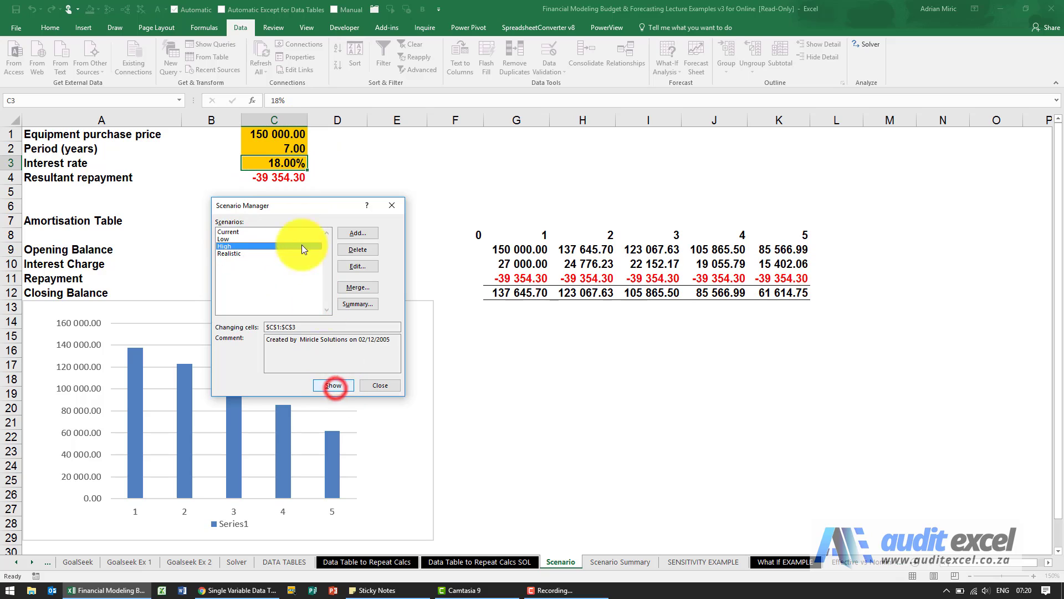
{"action": "left_click", "coordinate": [246, 254]}
{"action": "left_click", "coordinate": [332, 385]}
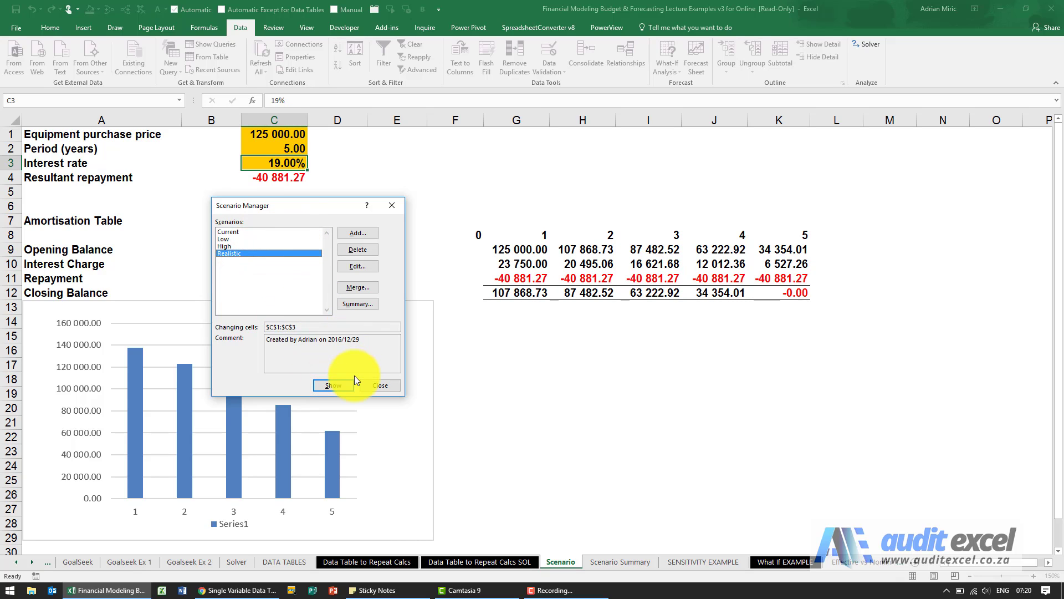
{"action": "left_click", "coordinate": [461, 392]}
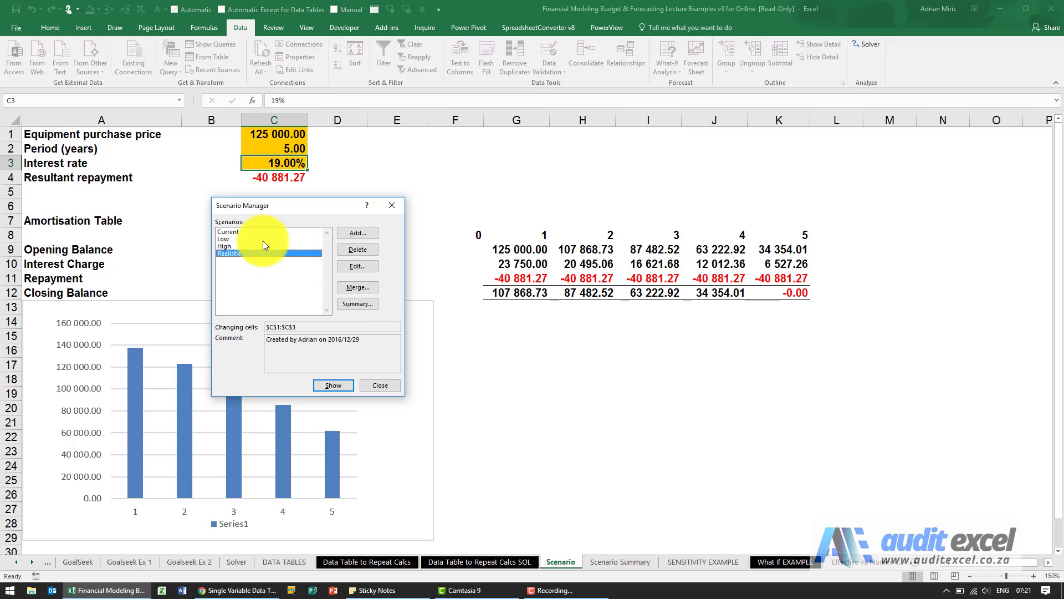
- Create a Scenario summary report with the resultant repayment C4 and closing balances G12:K12 as result cells
{"action": "left_click", "coordinate": [358, 304]}
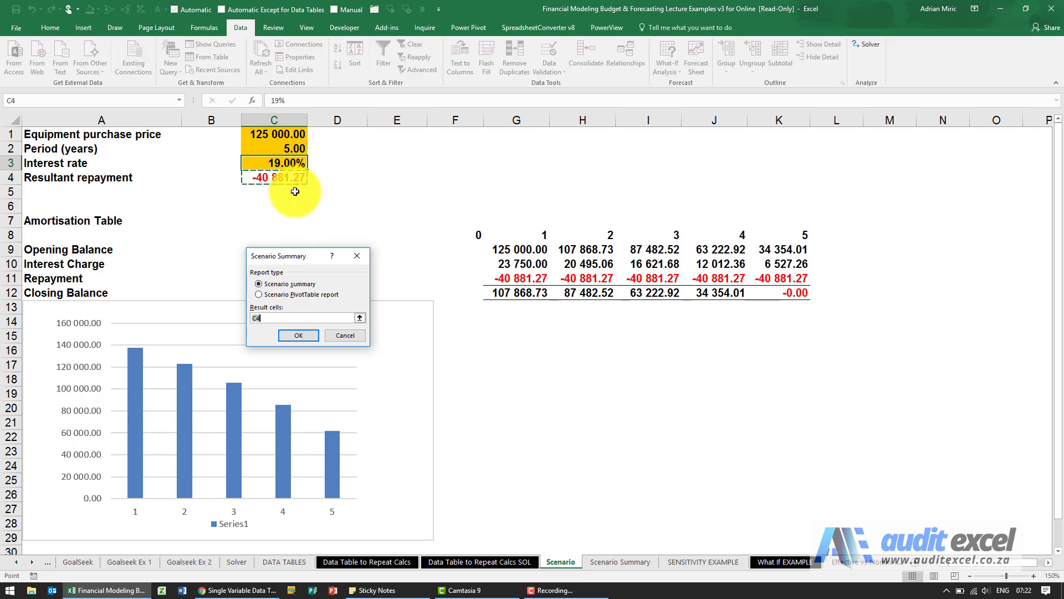
{"action": "left_click", "coordinate": [268, 180]}
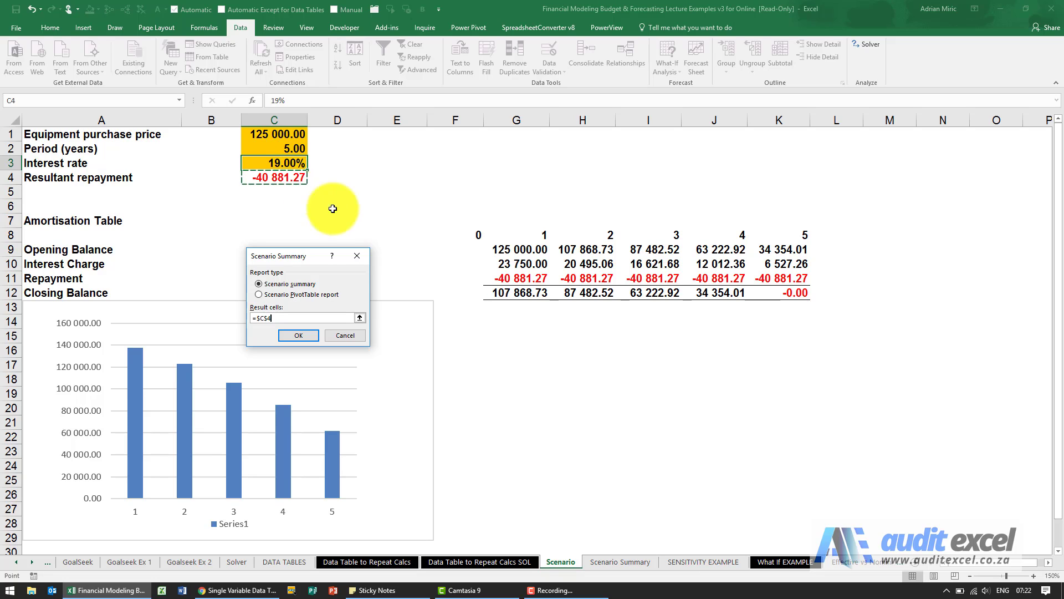
{"action": "left_click_drag", "start_coordinate": [515, 292], "coordinate": [757, 292]}
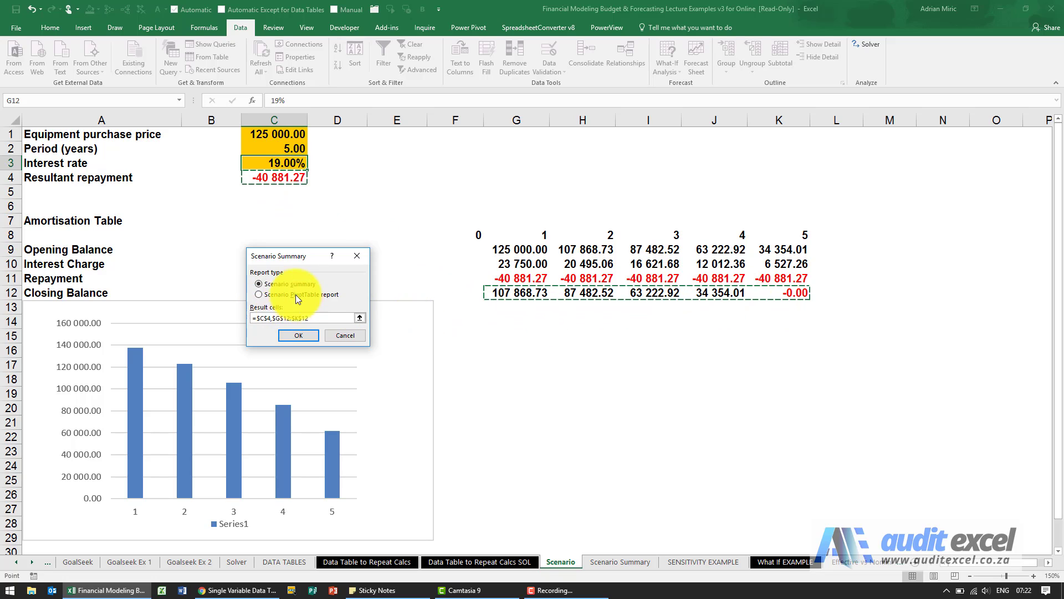
{"action": "left_click", "coordinate": [300, 336]}
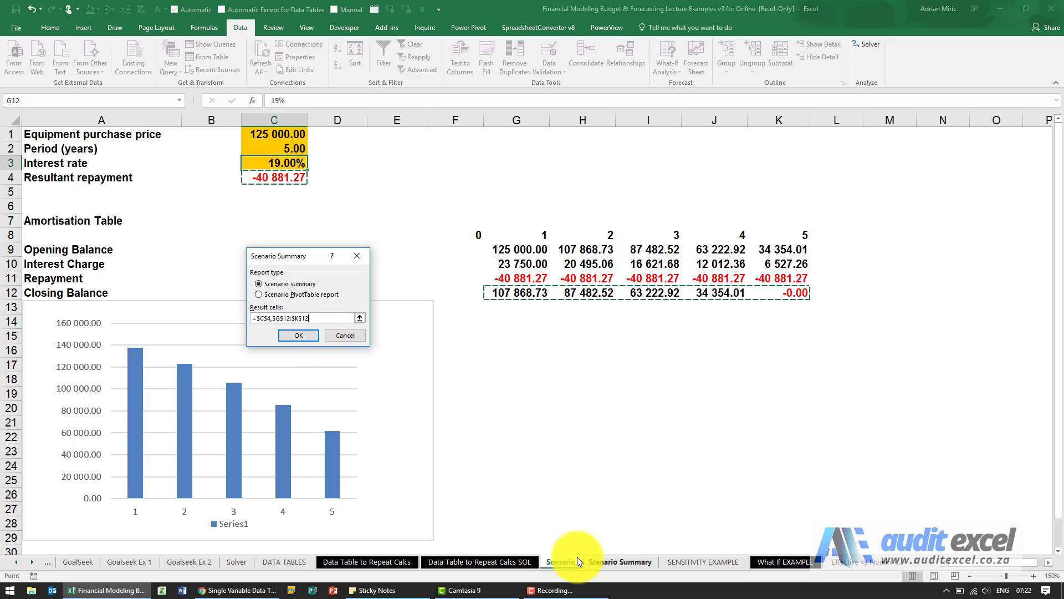
{"action": "left_click", "coordinate": [304, 339]}
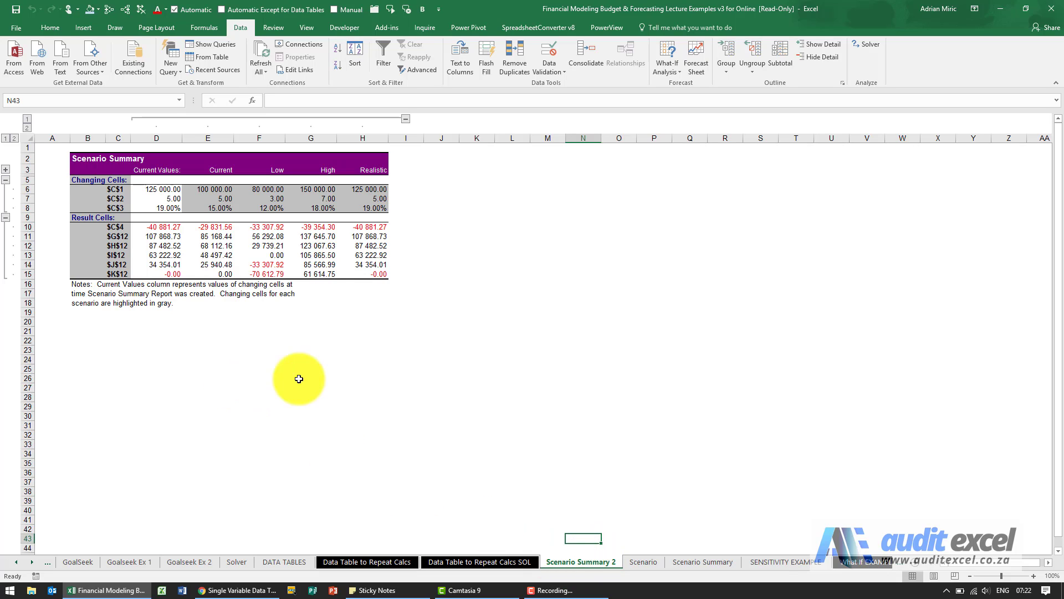
- Examine the Scenario Summary report and check whether the G12 results for Current and Low are values or formulas
{"action": "left_click", "coordinate": [1035, 576]}
{"action": "left_click", "coordinate": [1034, 576]}
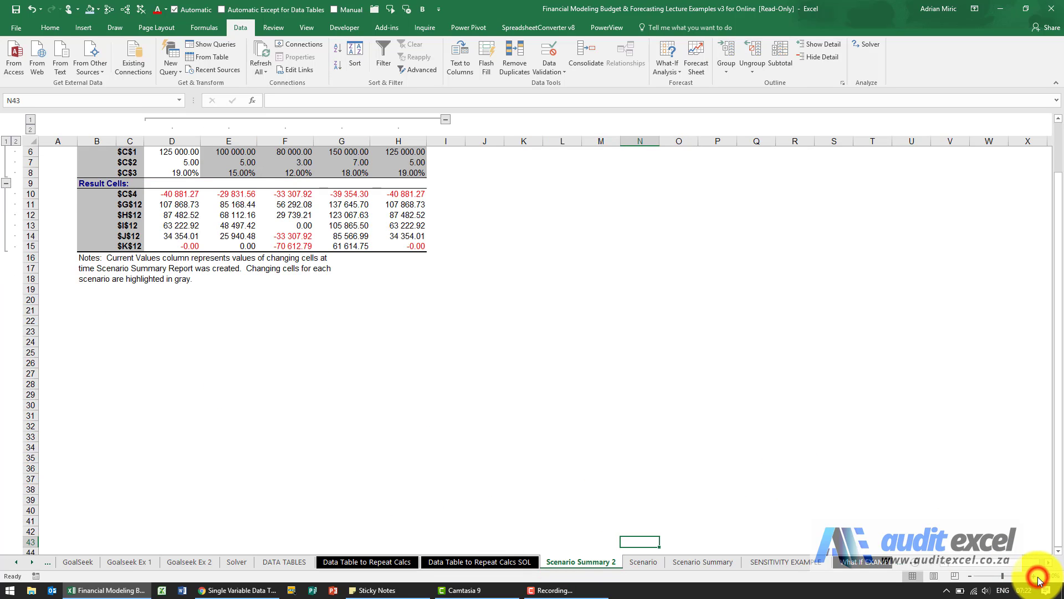
{"action": "left_click", "coordinate": [1035, 577]}
{"action": "scroll", "coordinate": [495, 308], "scroll_direction": "up", "scroll_amount": 2}
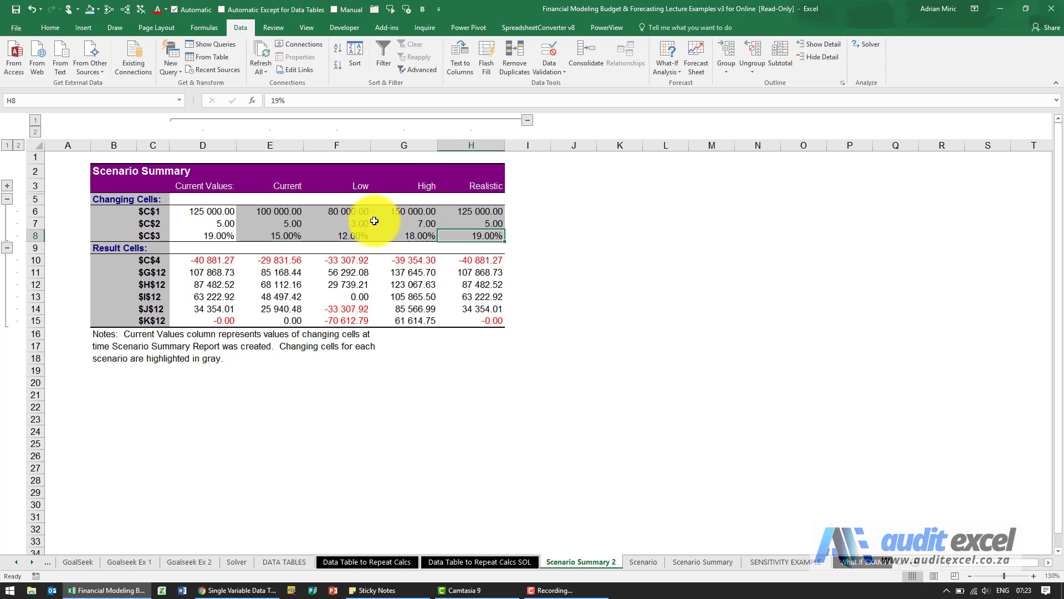
{"action": "left_click", "coordinate": [284, 272]}
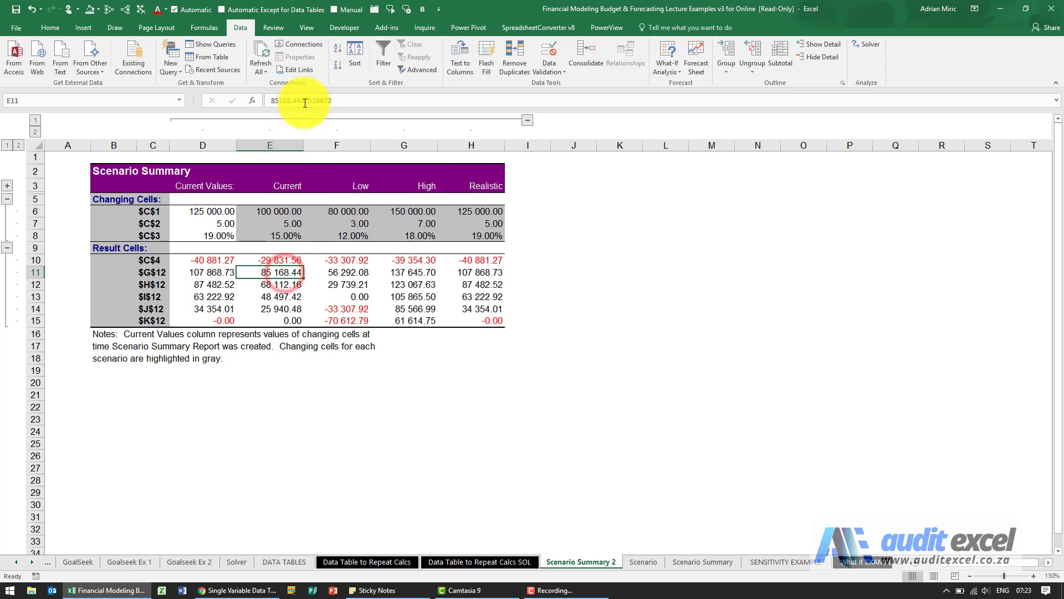
{"action": "left_click", "coordinate": [346, 273]}
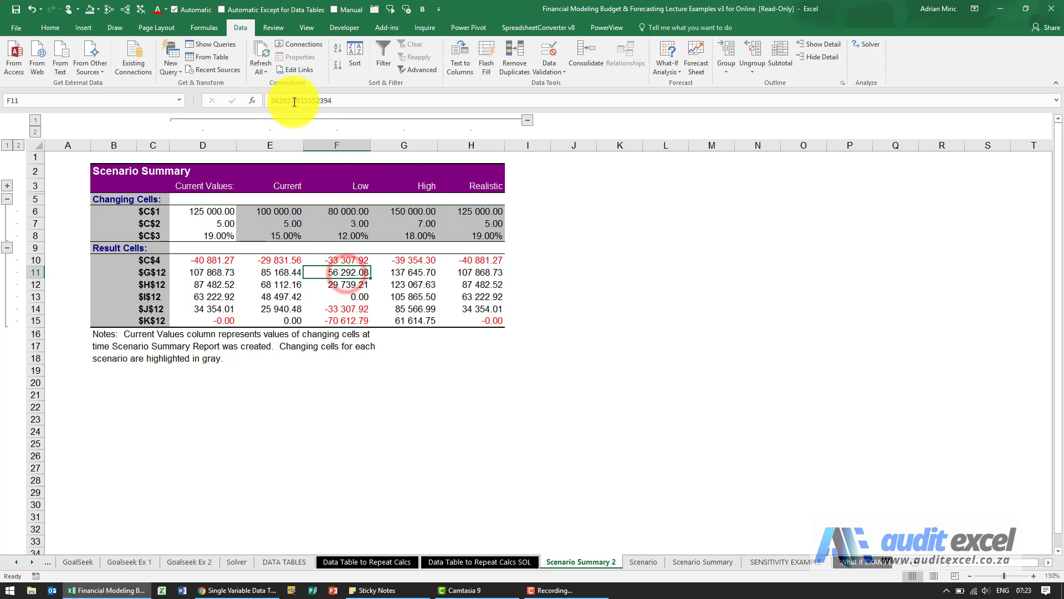